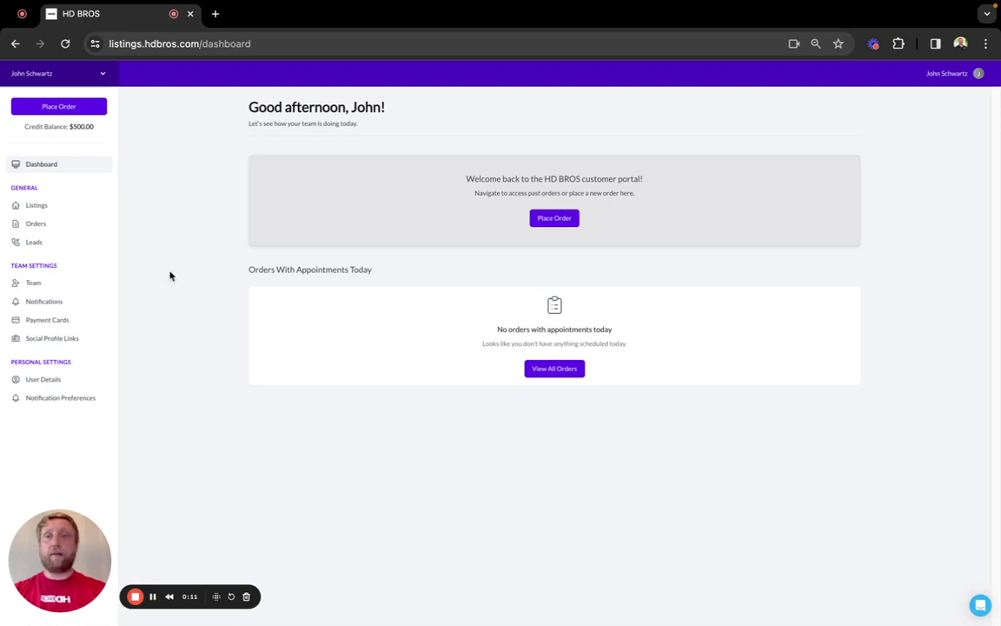
Start a new order for the pasted property address with 2400 square footage.
left_click(89, 112)
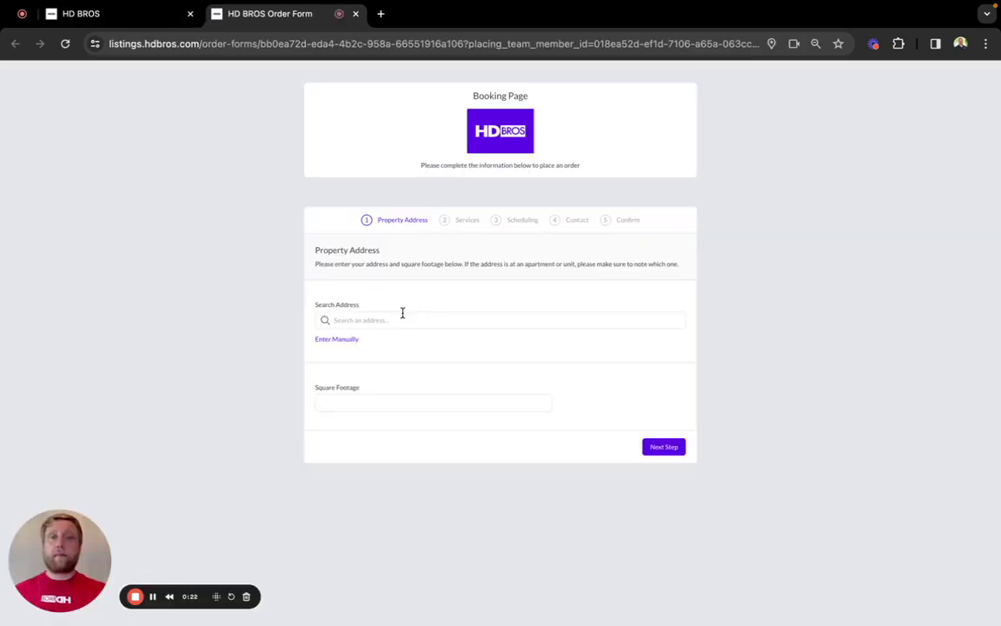
left_click(398, 317)
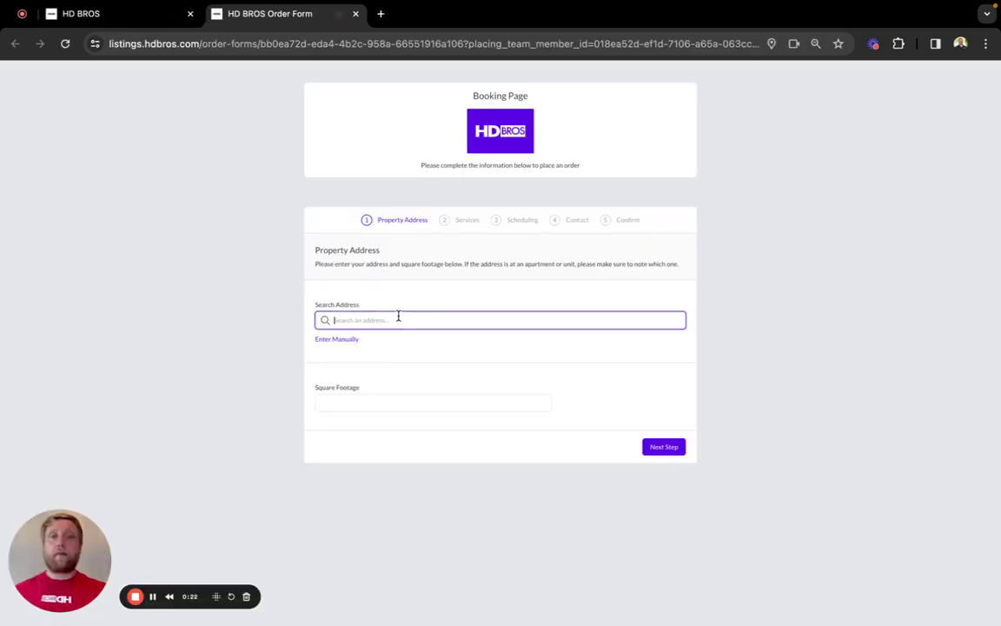
key("super+v")
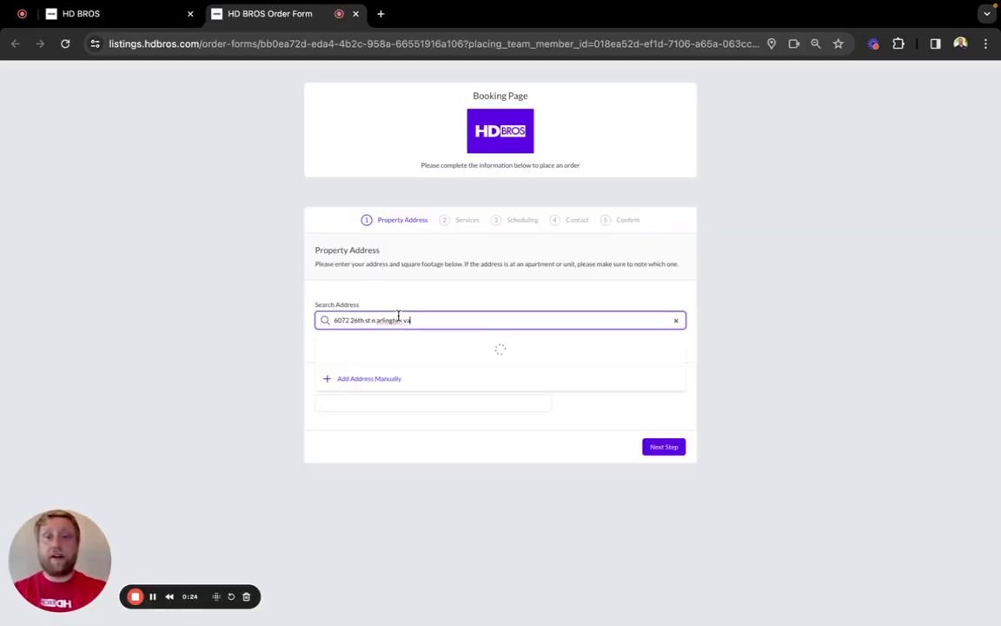
left_click(408, 354)
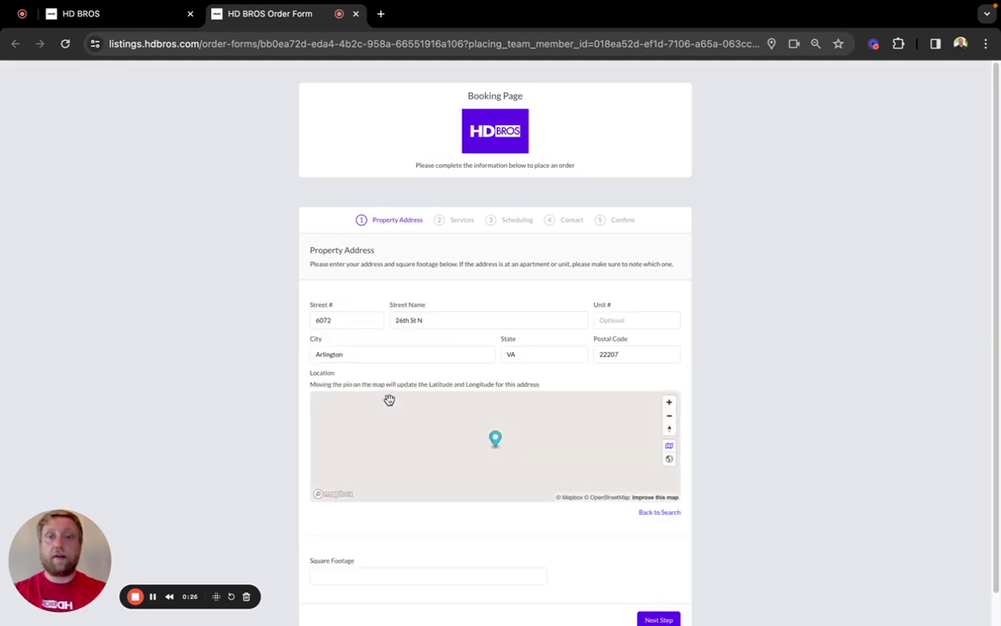
scroll(398, 525, "down", 1)
left_click(369, 544)
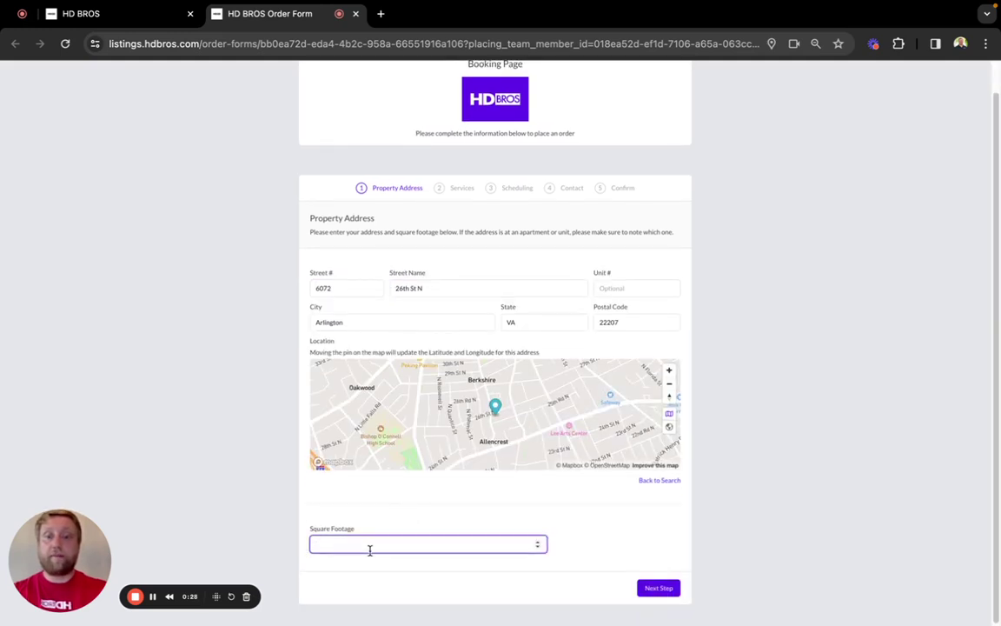
type("2400")
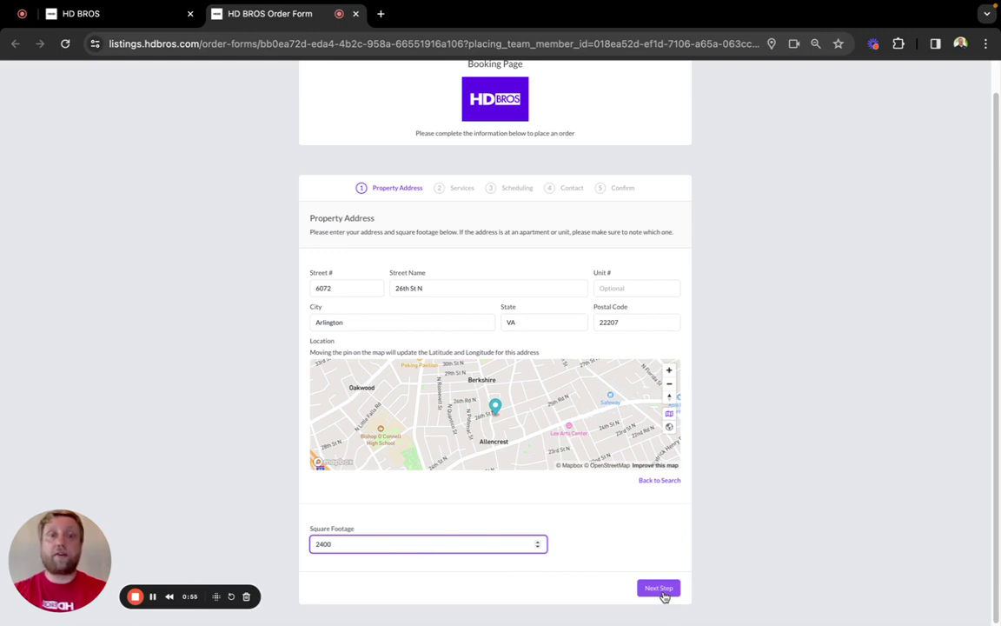
Advance to Services, browse the package cards and show the Listing Photos price tiers.
left_click(662, 591)
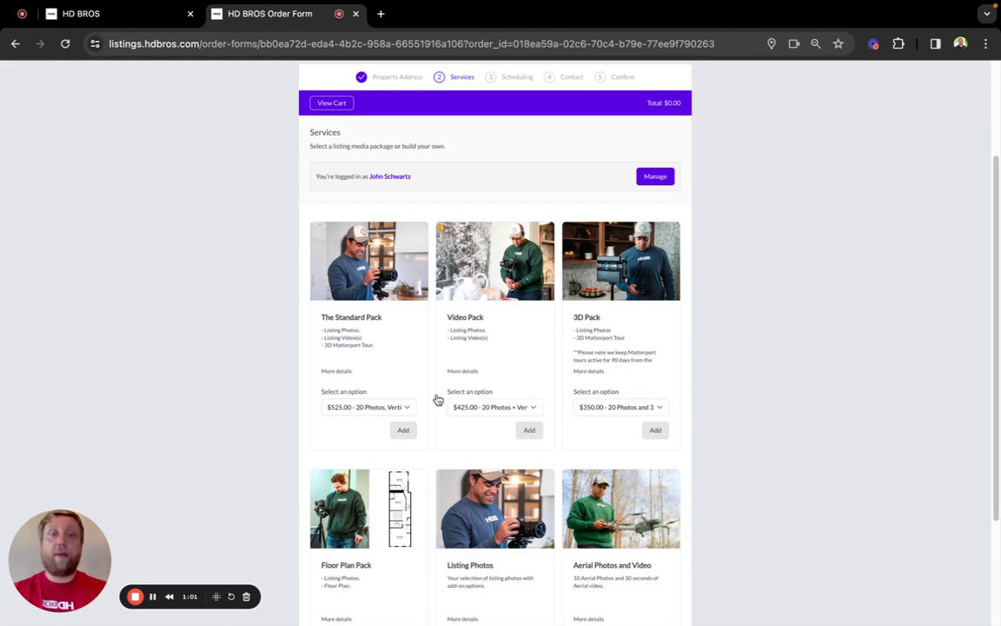
scroll(438, 400, "down", 1)
scroll(439, 400, "down", 1)
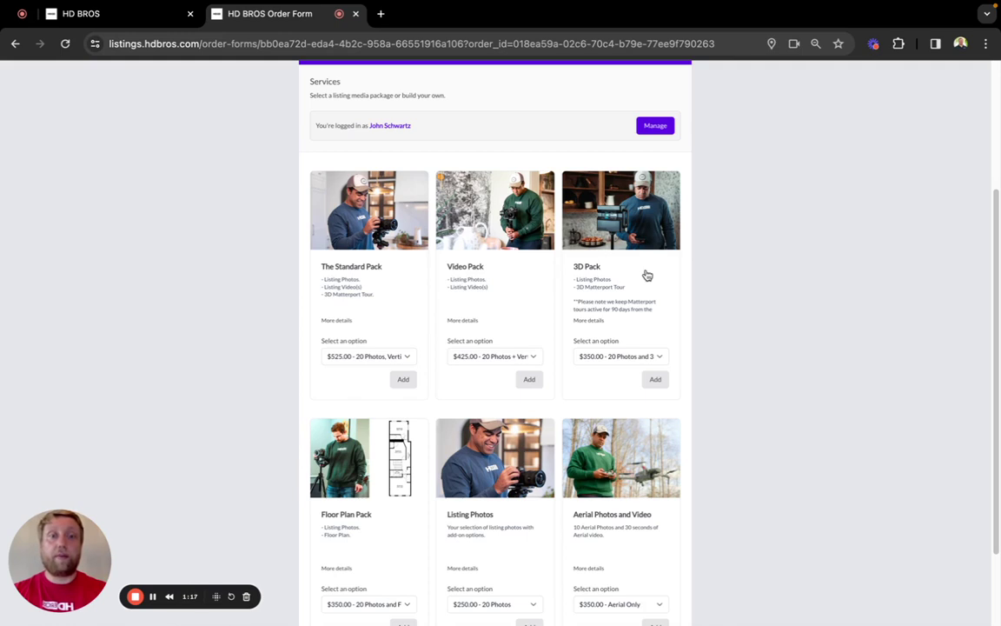
scroll(646, 275, "down", 1)
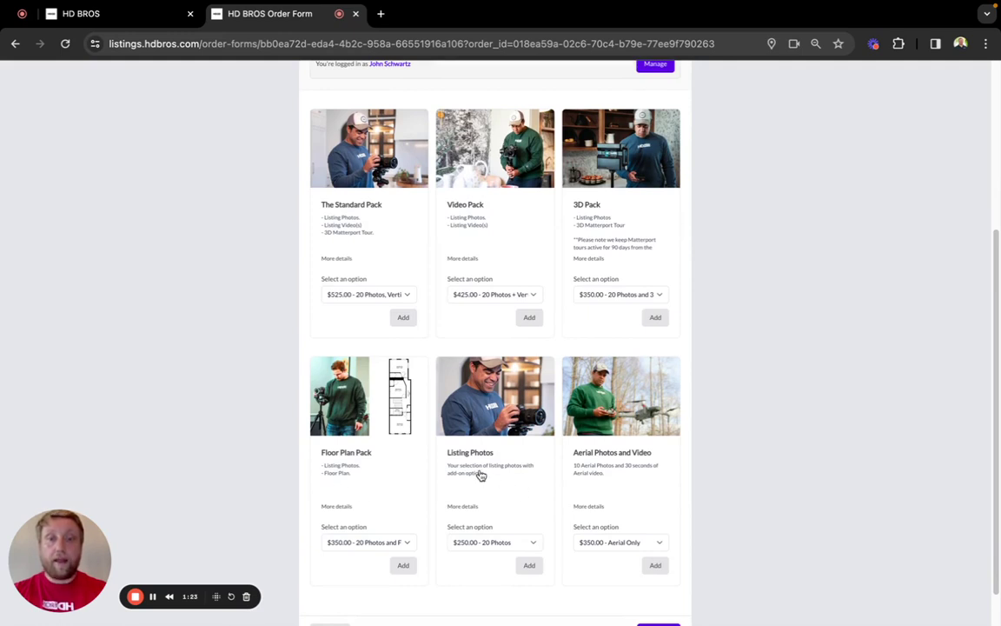
left_click(518, 544)
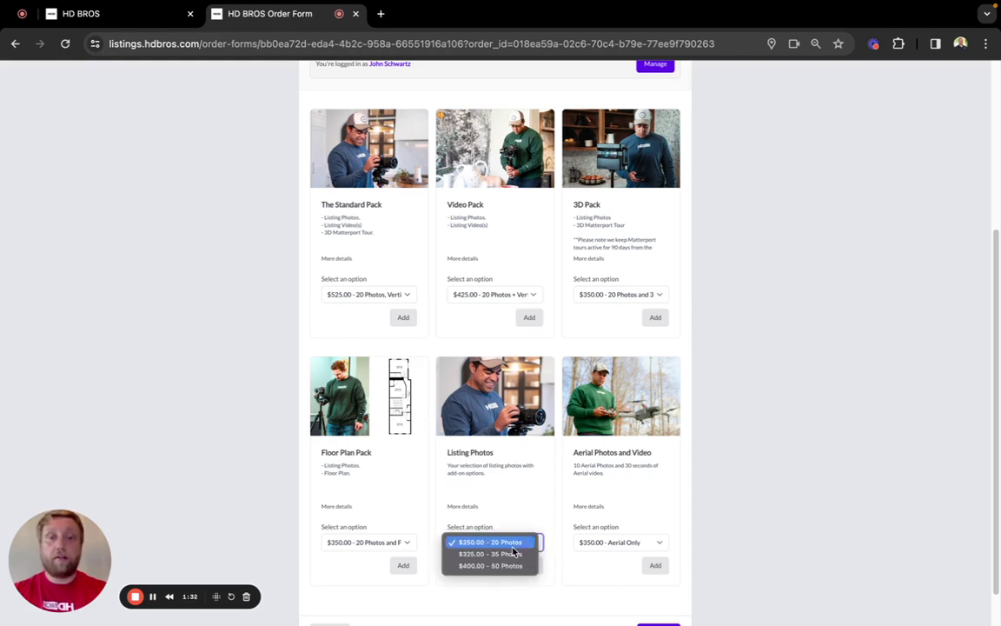
Add Listing Photos at $325.00 for 35 photos, plus the Virtual Twilight Add On.
left_click(512, 554)
left_click(528, 565)
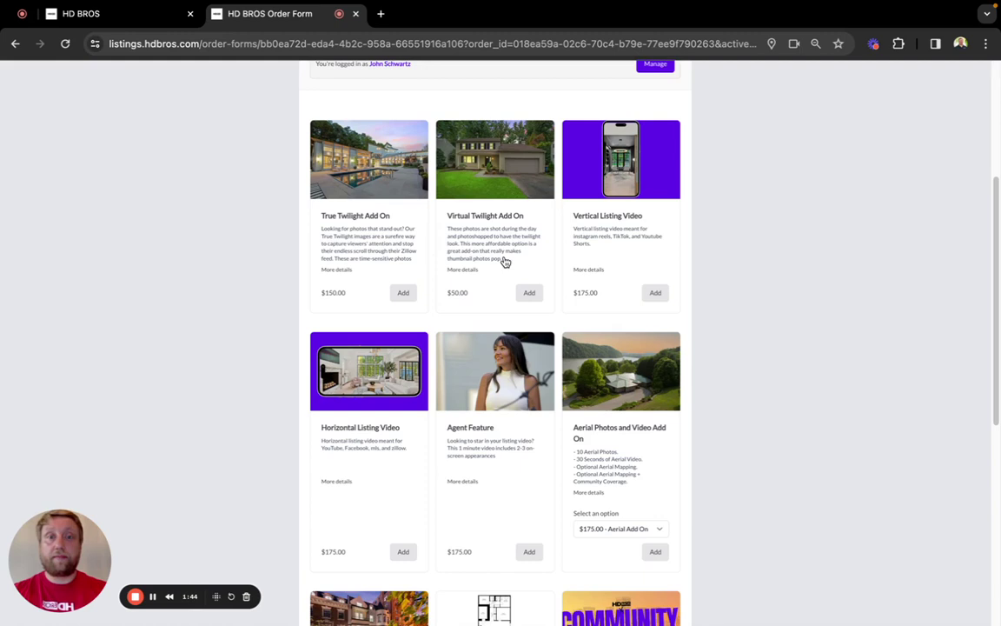
left_click(529, 296)
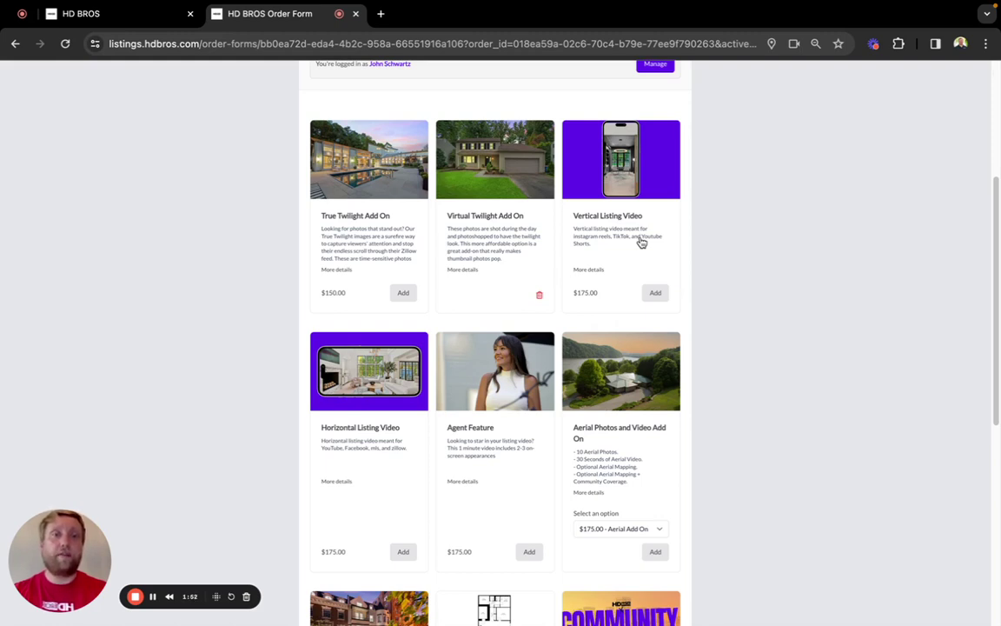
scroll(351, 408, "down", 2)
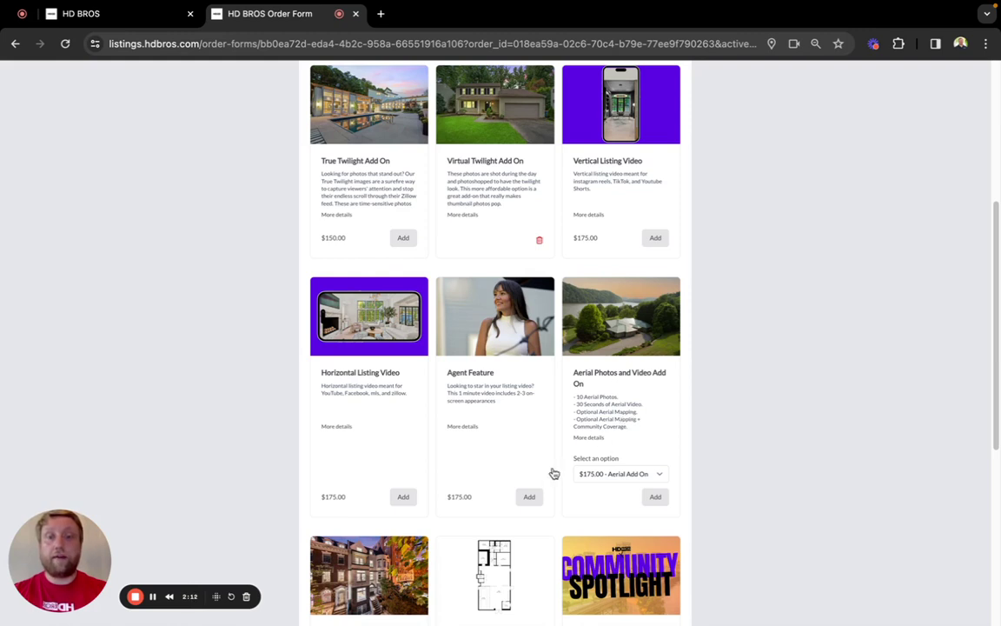
Add the $100.00 Floor Plan Add On from further down the add-ons list.
scroll(555, 474, "down", 3)
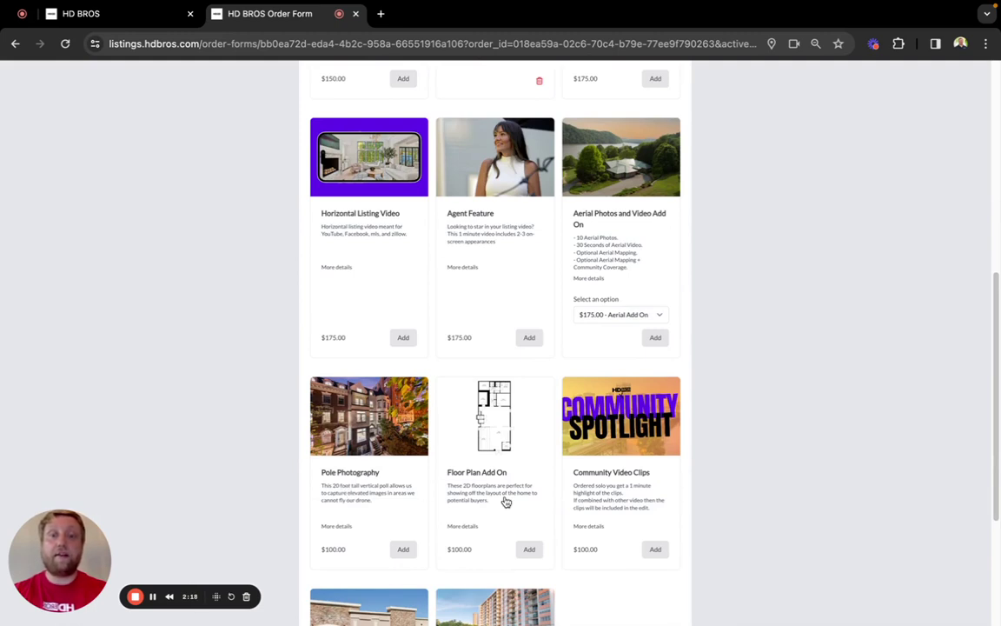
scroll(474, 449, "down", 1)
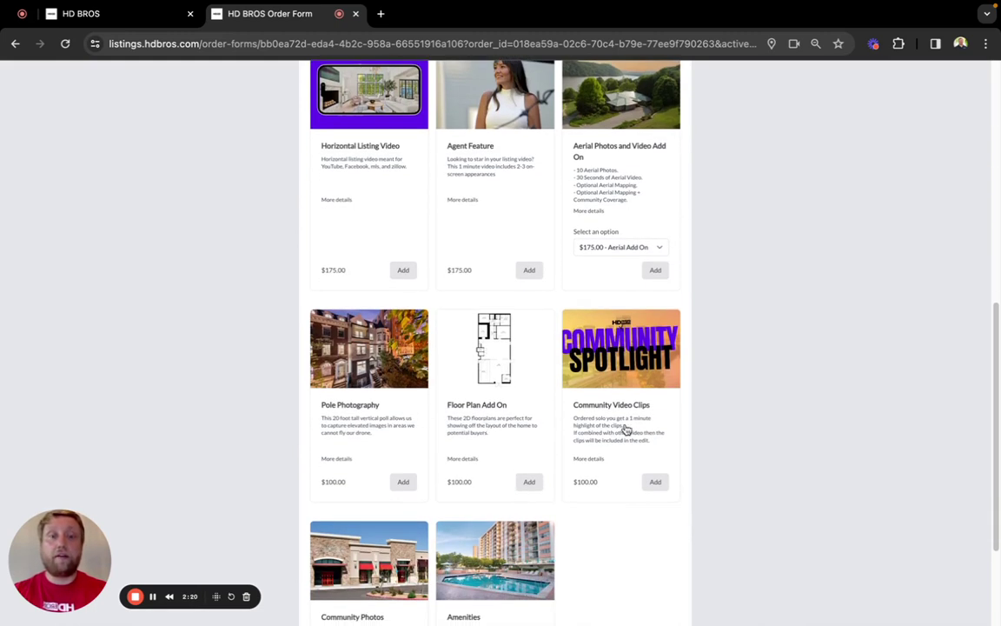
scroll(622, 426, "down", 1)
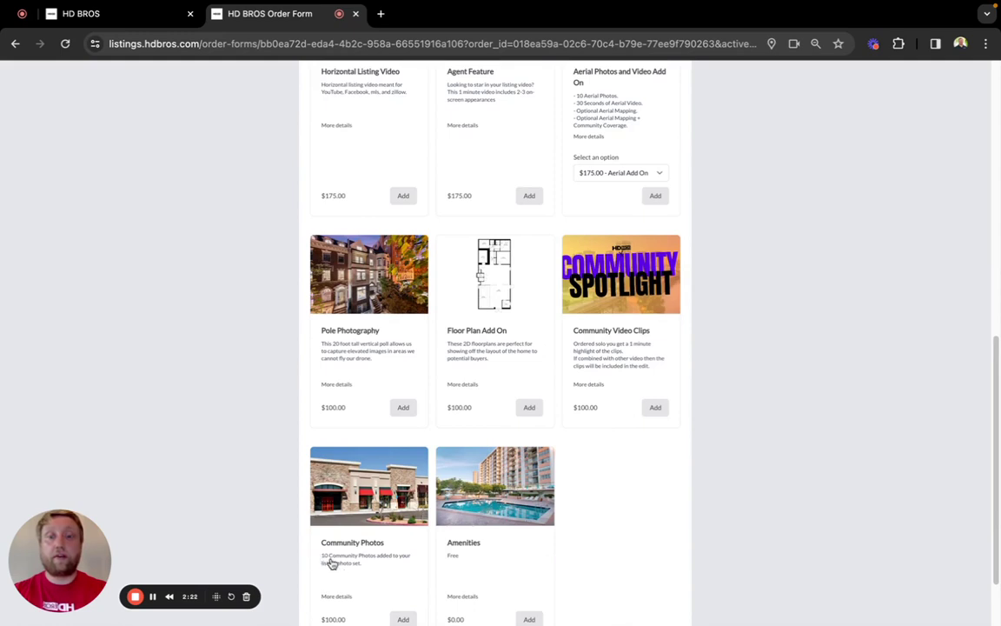
scroll(339, 567, "down", 1)
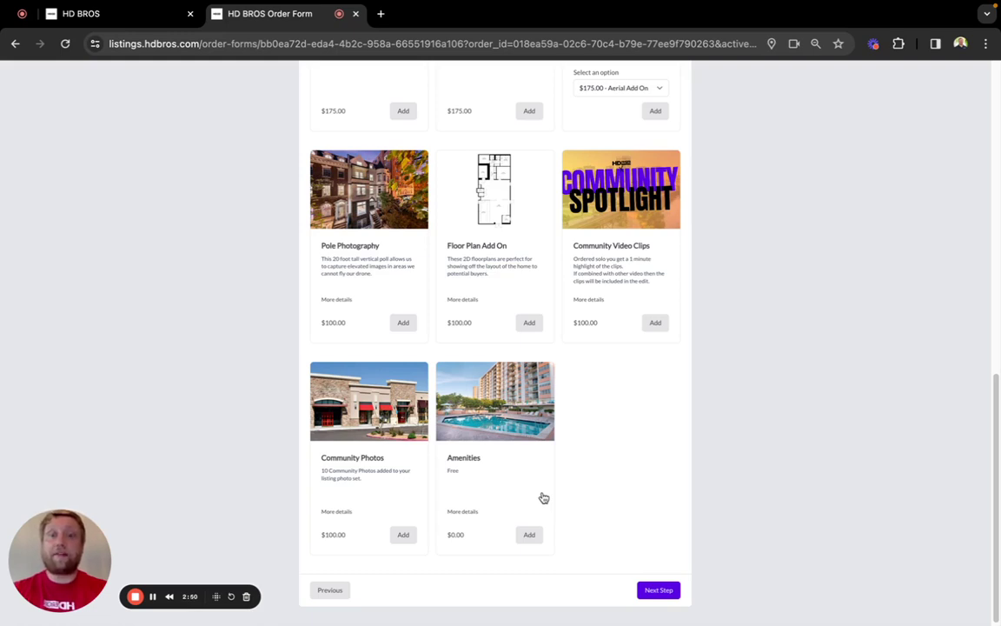
left_click(531, 327)
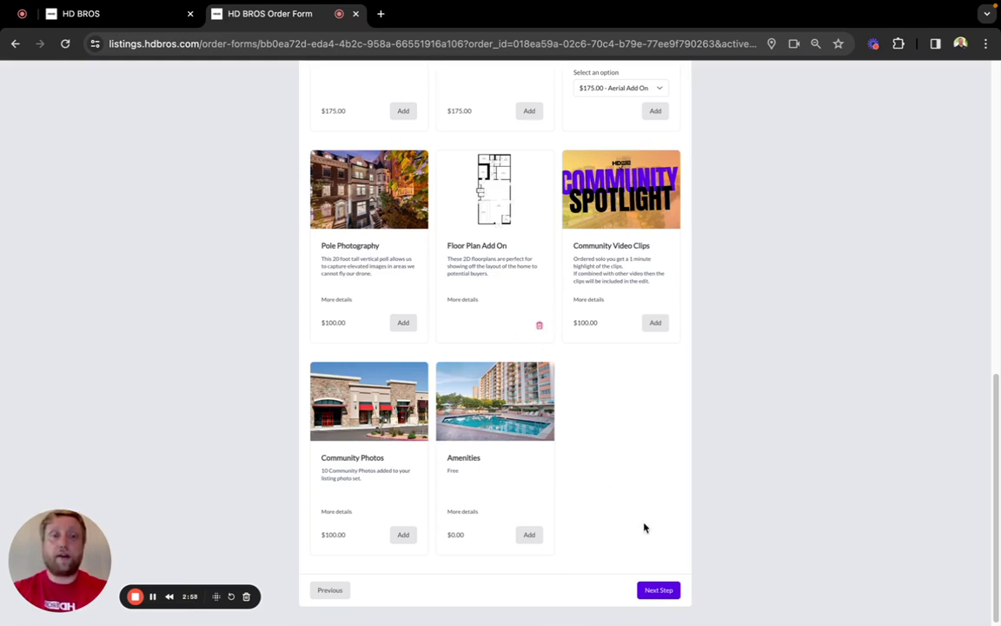
Schedule the shoot for Mon, Apr 08 2024 at 9:00 AM.
left_click(659, 591)
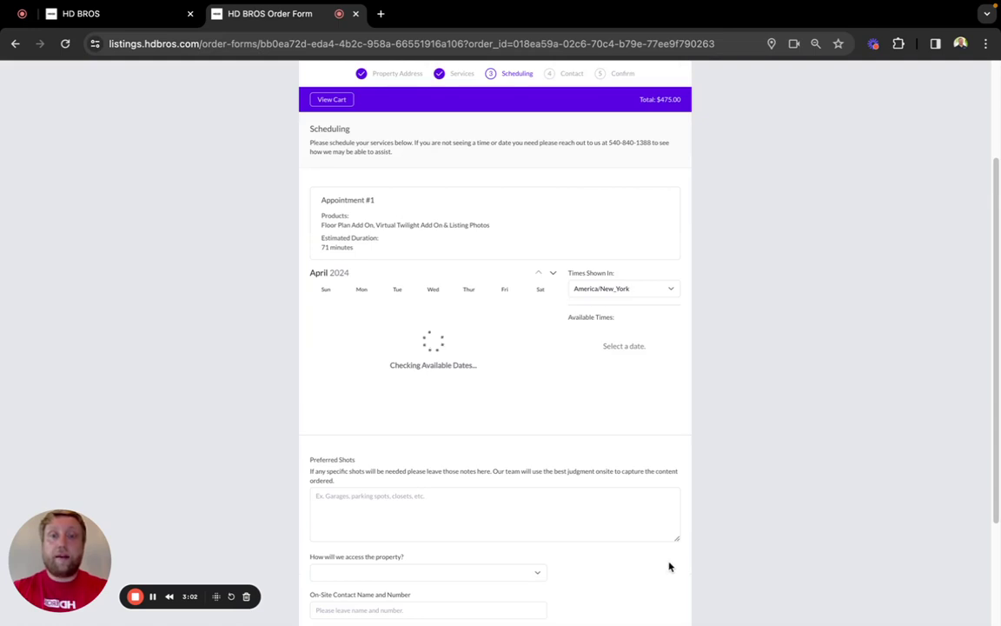
scroll(669, 566, "down", 1)
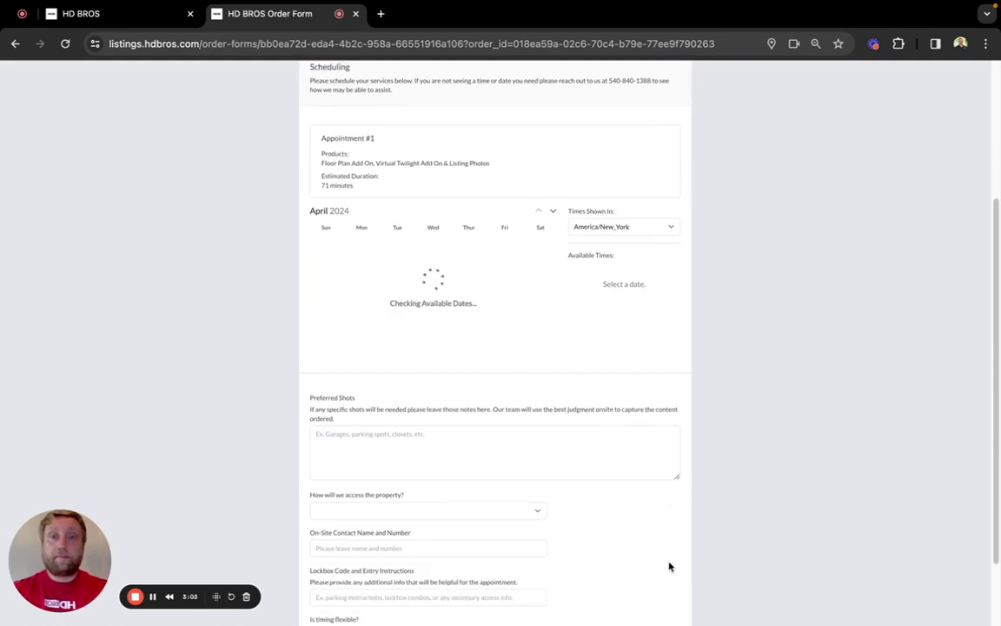
scroll(669, 567, "up", 1)
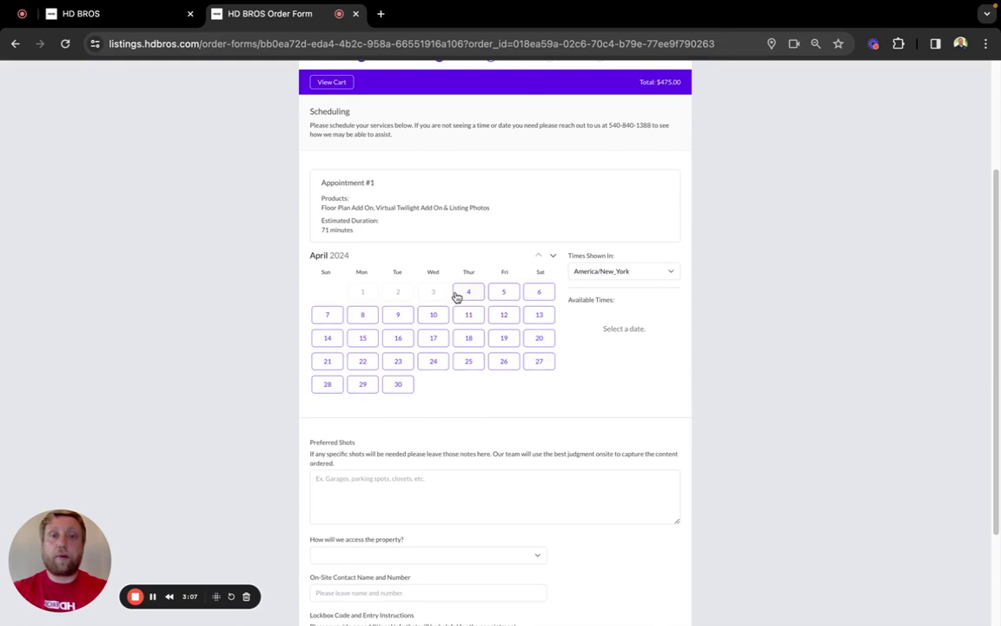
left_click(363, 317)
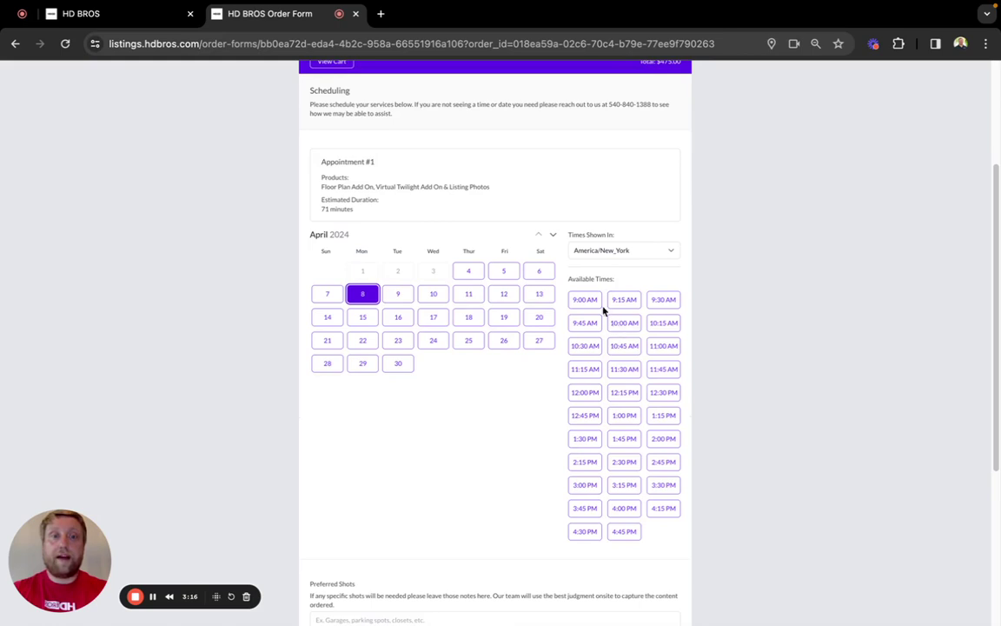
left_click(584, 300)
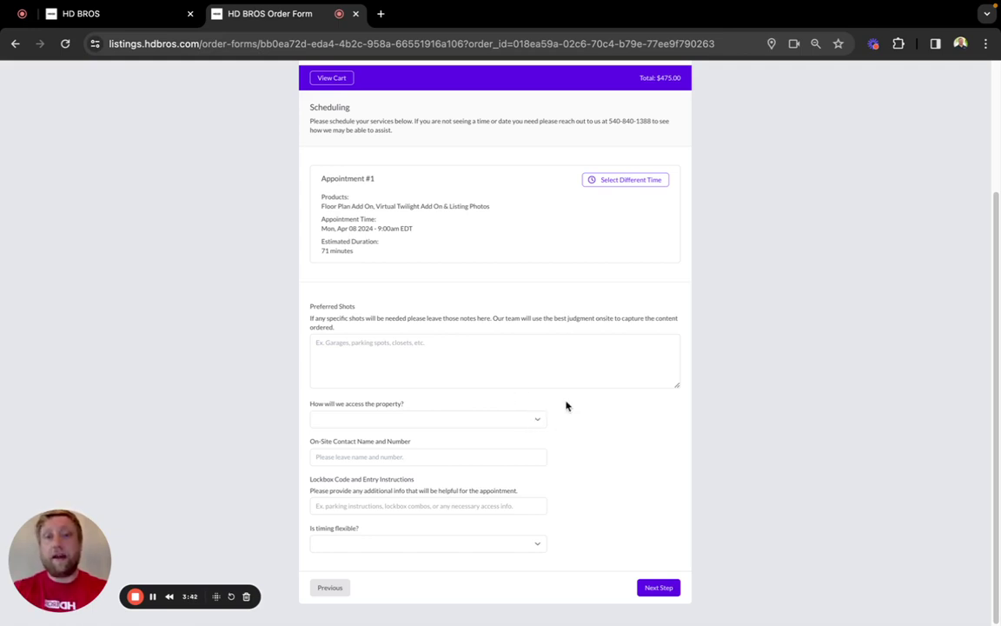
Set property access to Meet Agent and enter the agent's name and number as on-site contact.
left_click(469, 423)
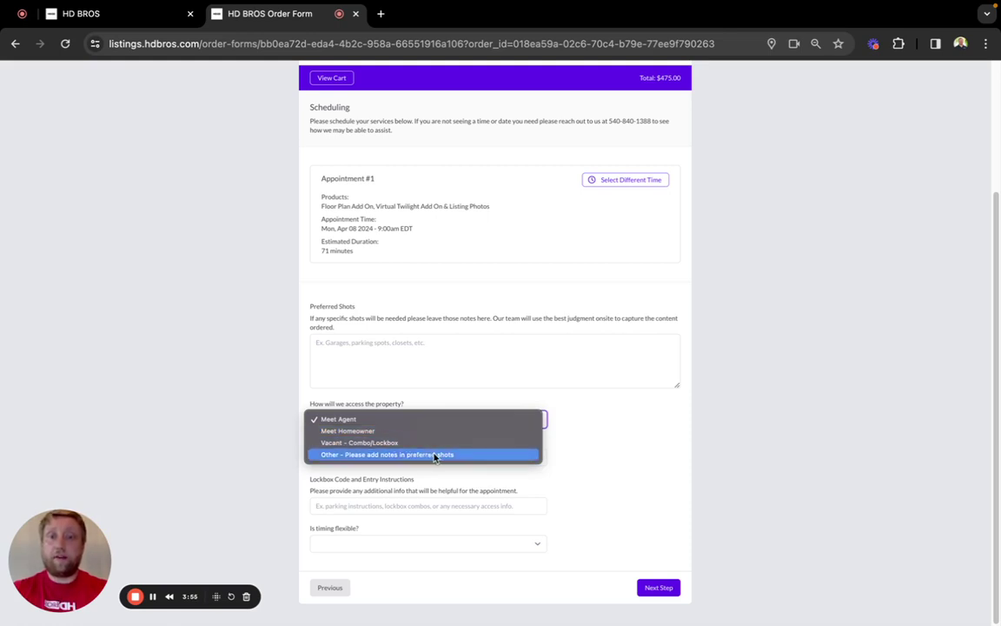
left_click(595, 420)
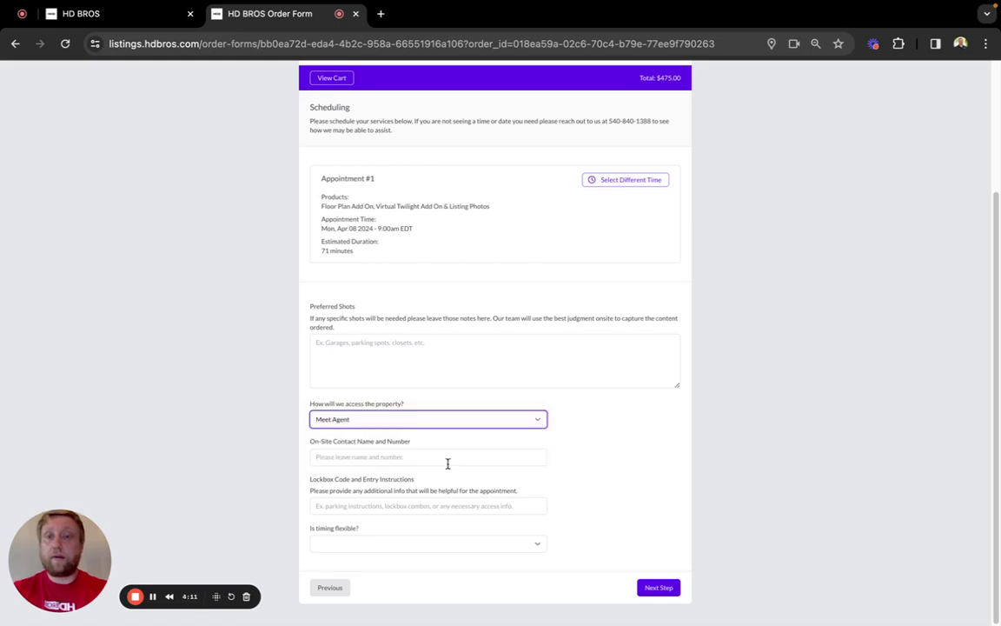
left_click(452, 463)
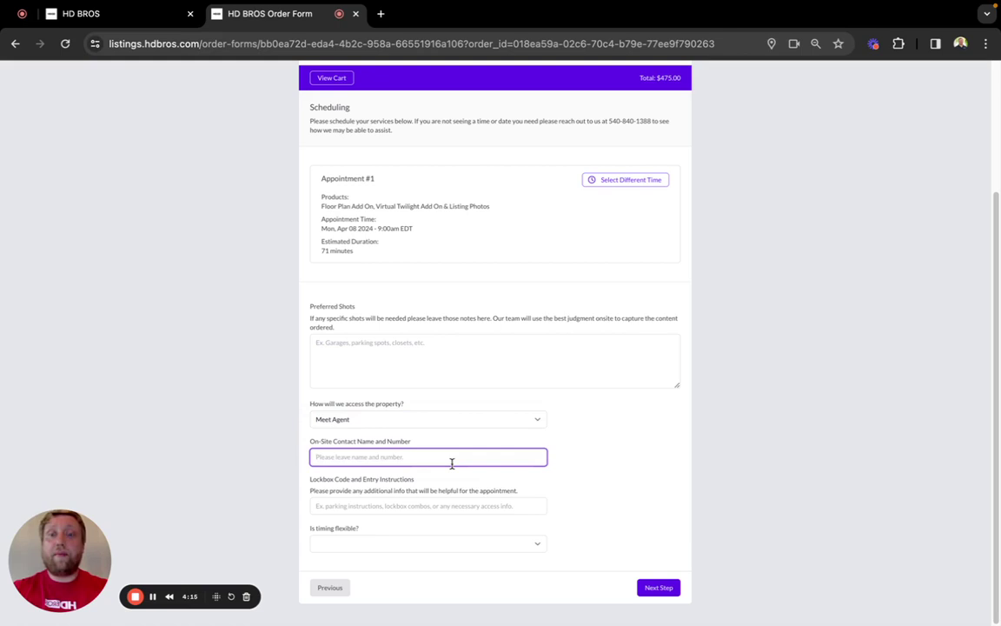
type("Agent")
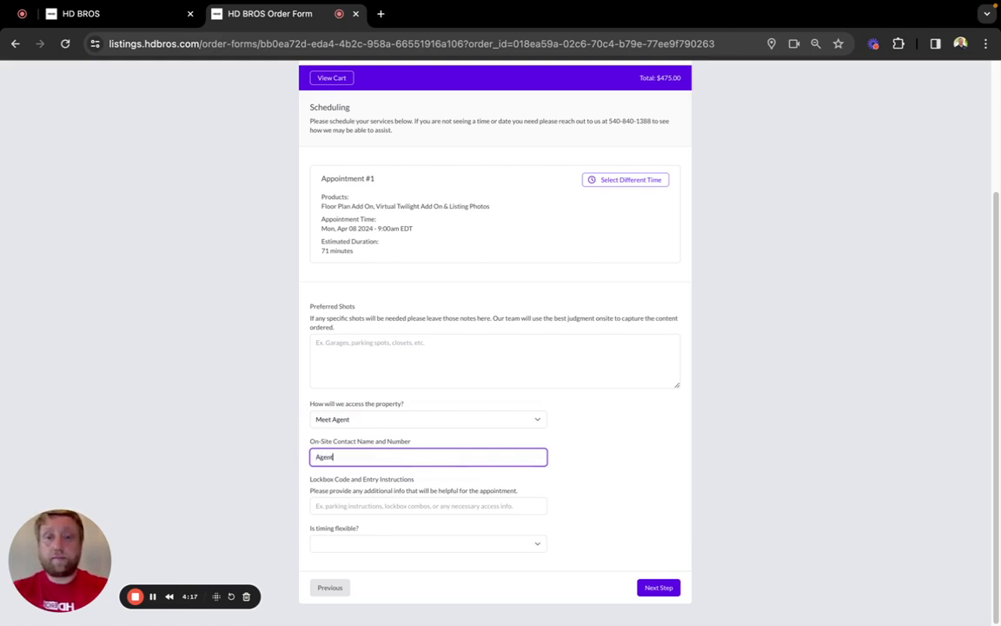
type(" Name Agent")
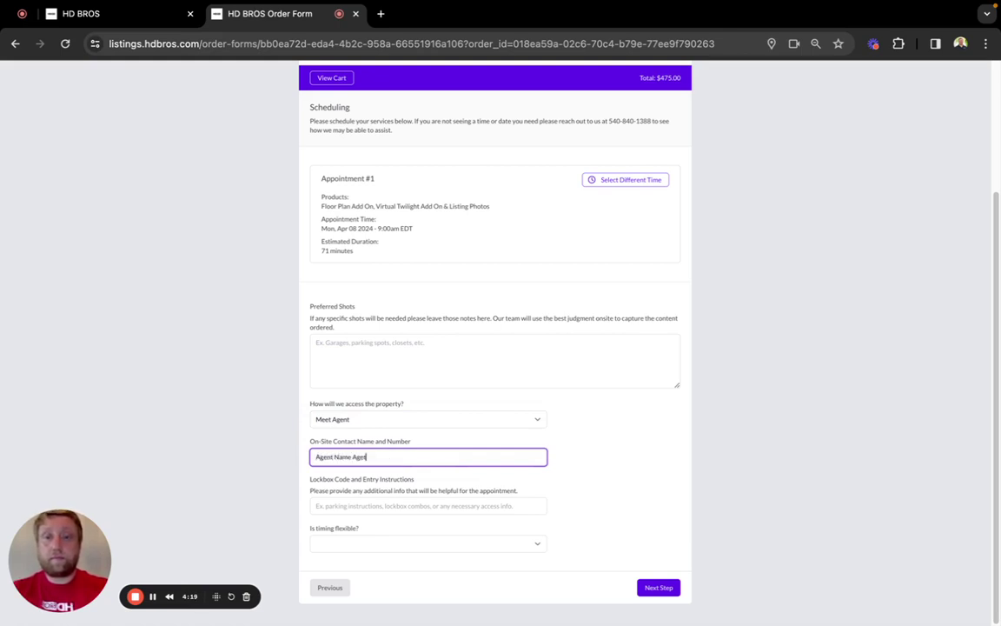
type(" Number")
left_click(423, 505)
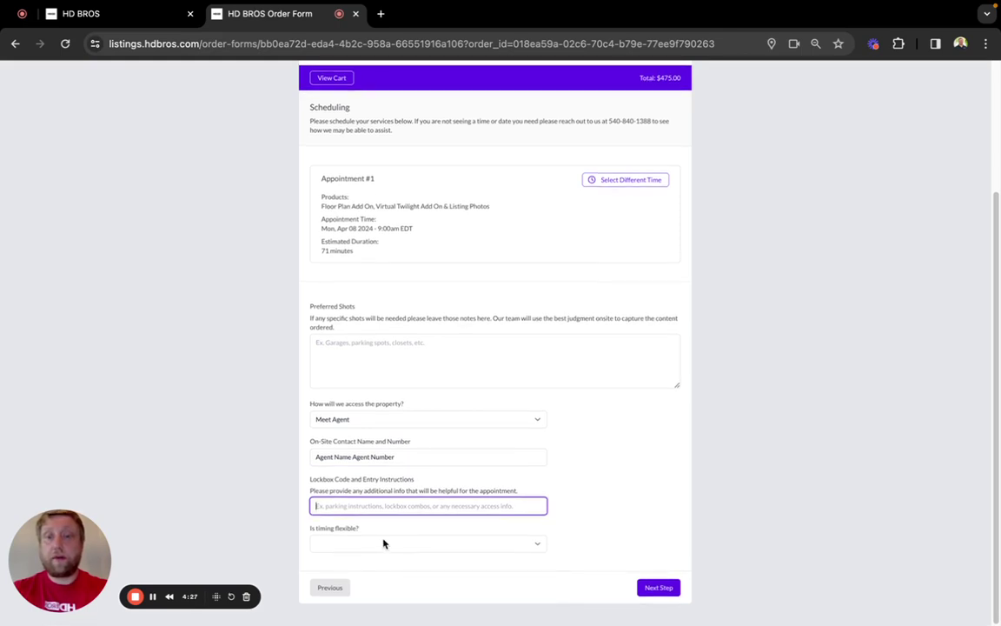
Set timing flexibility to 'No, need to stick to specific time'.
left_click(429, 545)
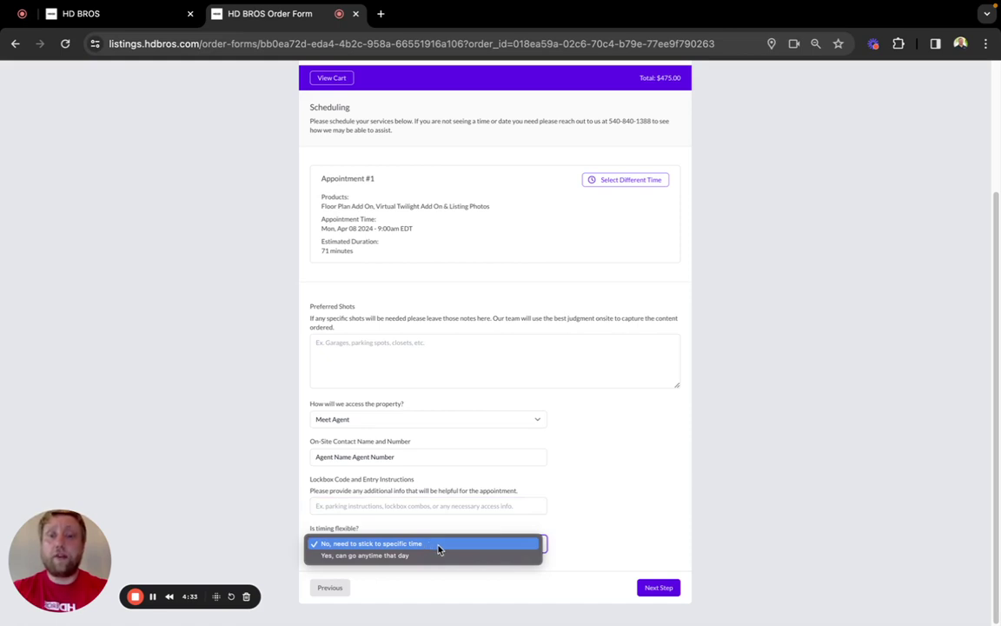
left_click(439, 545)
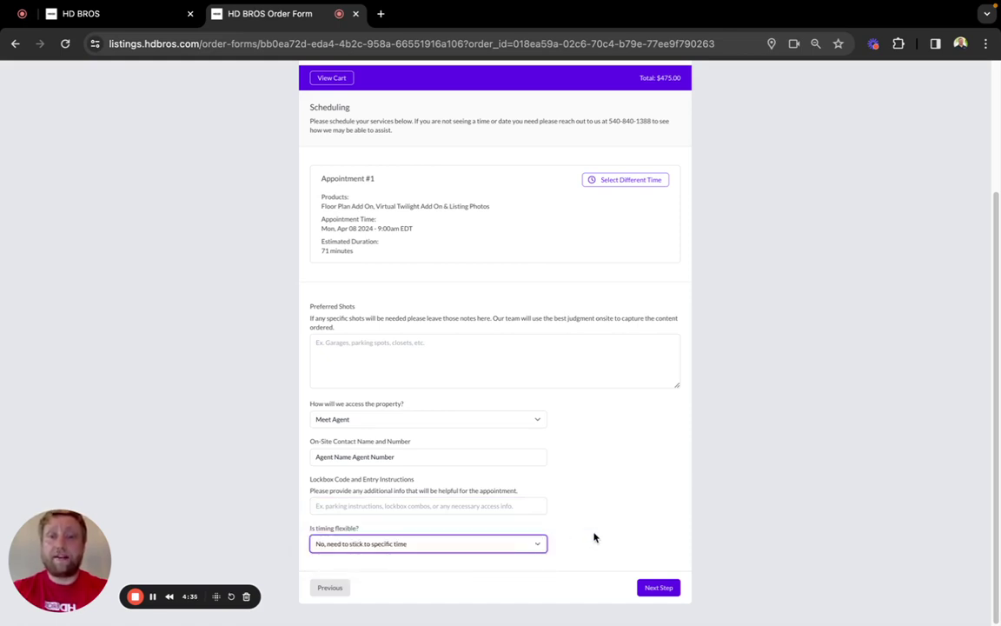
left_click(503, 545)
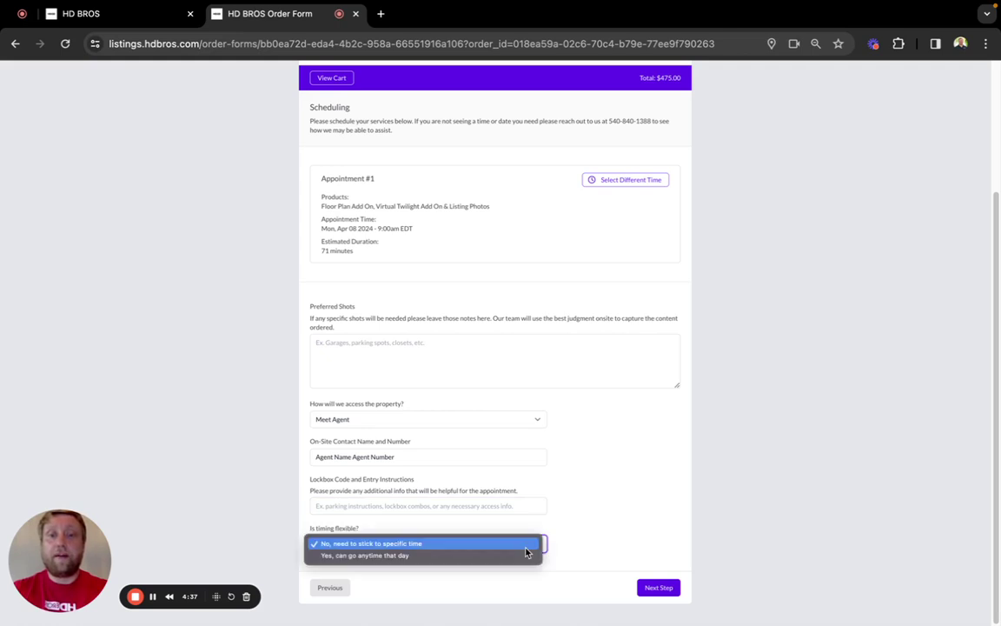
left_click(489, 556)
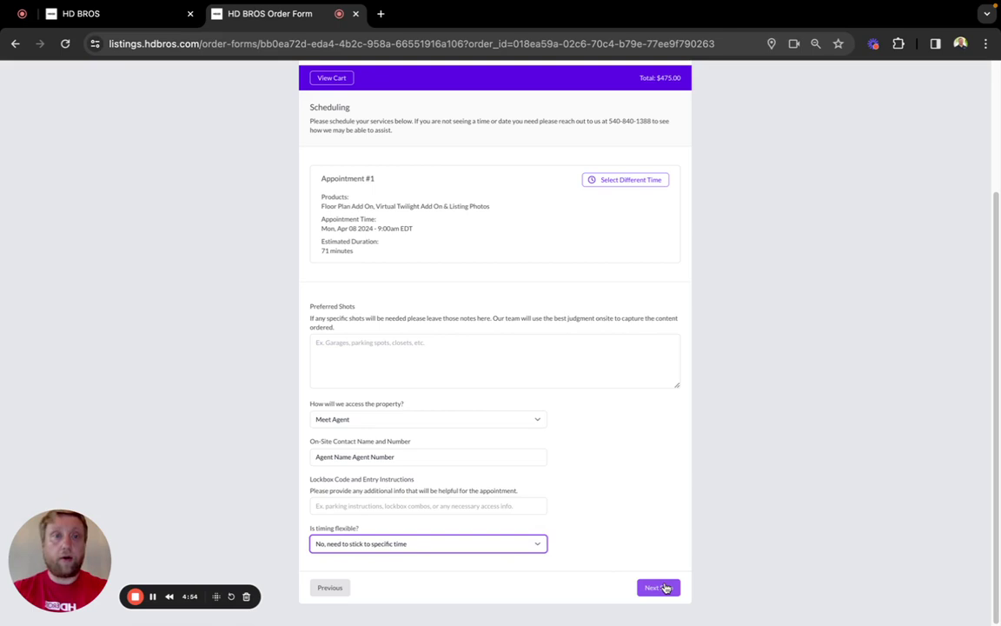
Pay the $475.00 total with account credit and confirm the order.
left_click(665, 588)
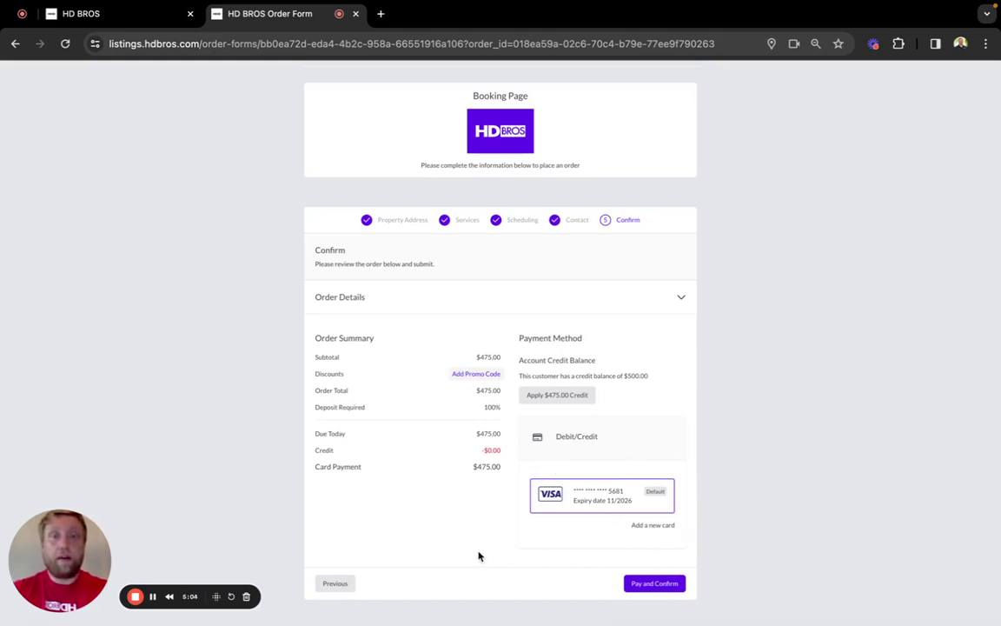
left_click(574, 397)
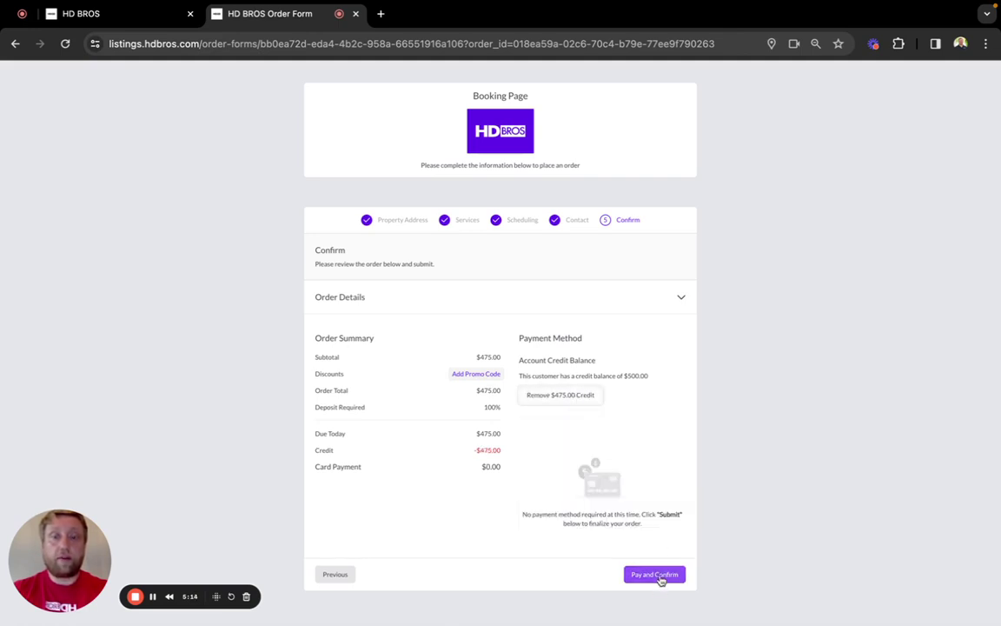
left_click(659, 576)
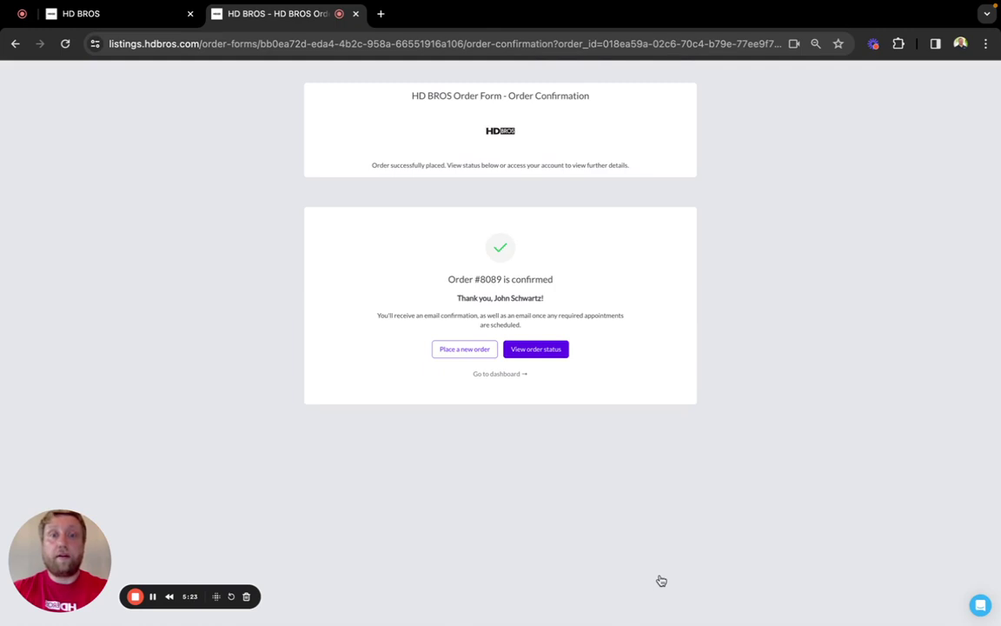